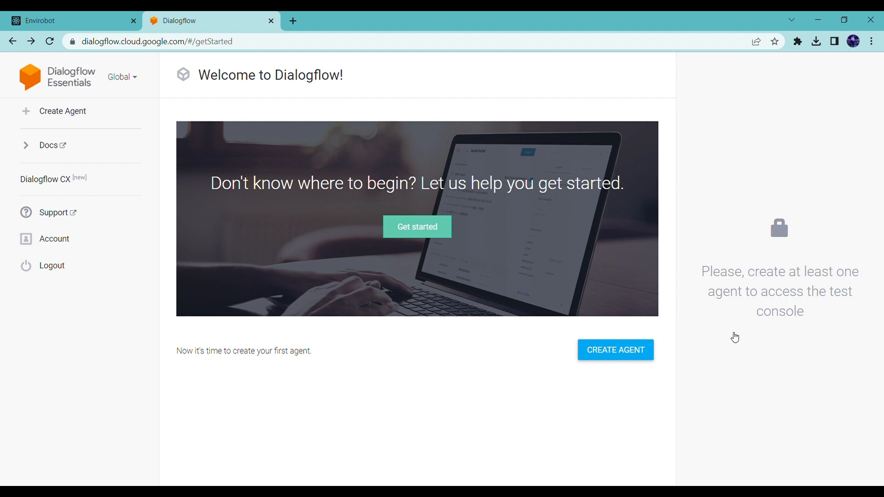
- Create a new agent named hotelBookings with the default language, time zone and a new Google project
click(609, 351)
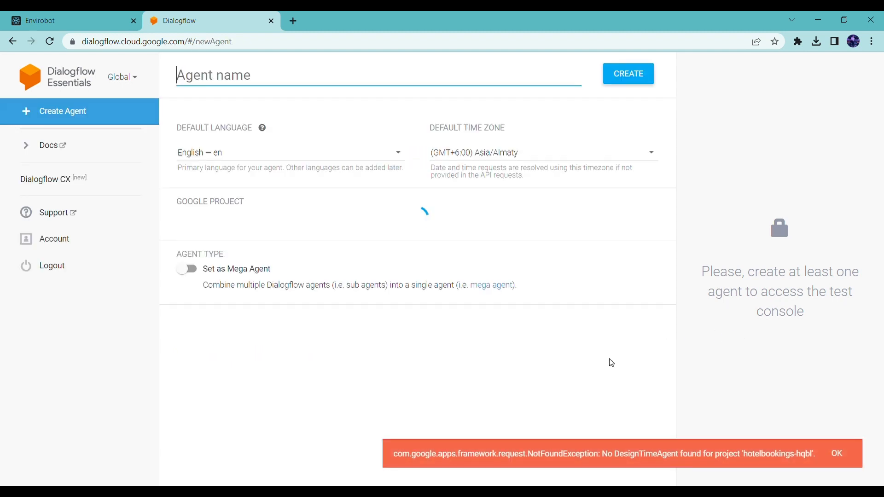
click(838, 454)
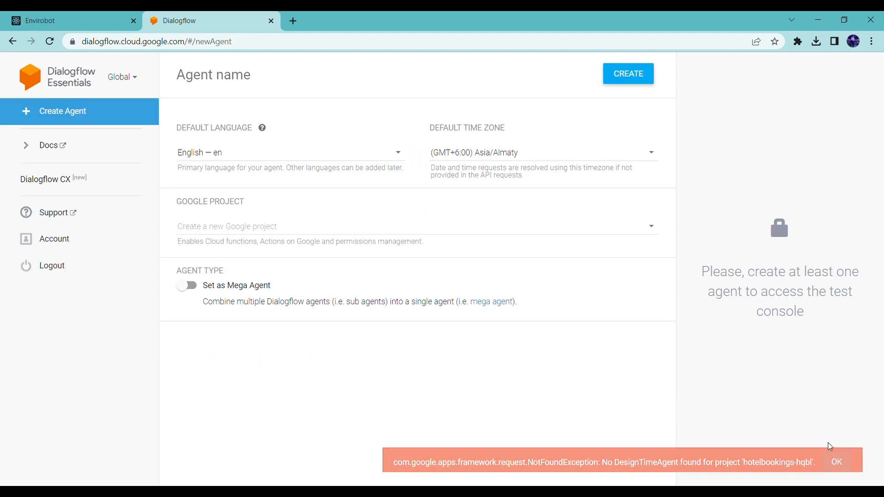
click(454, 82)
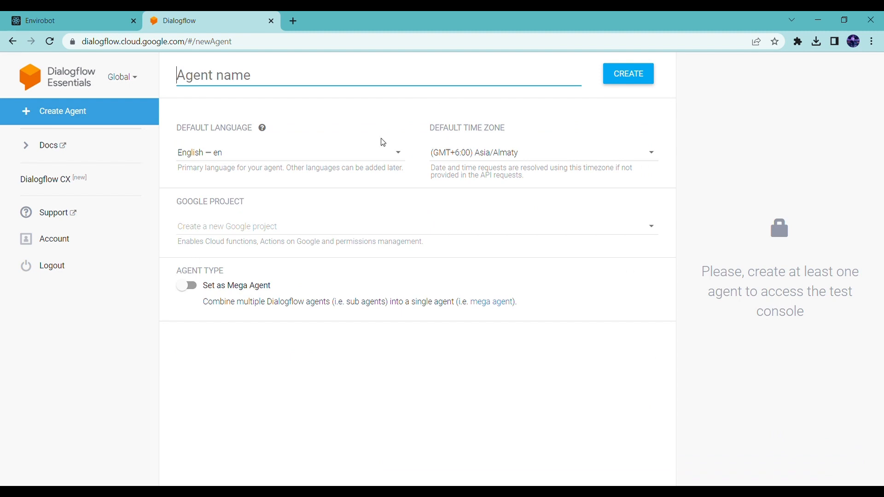
text(hotelBookings)
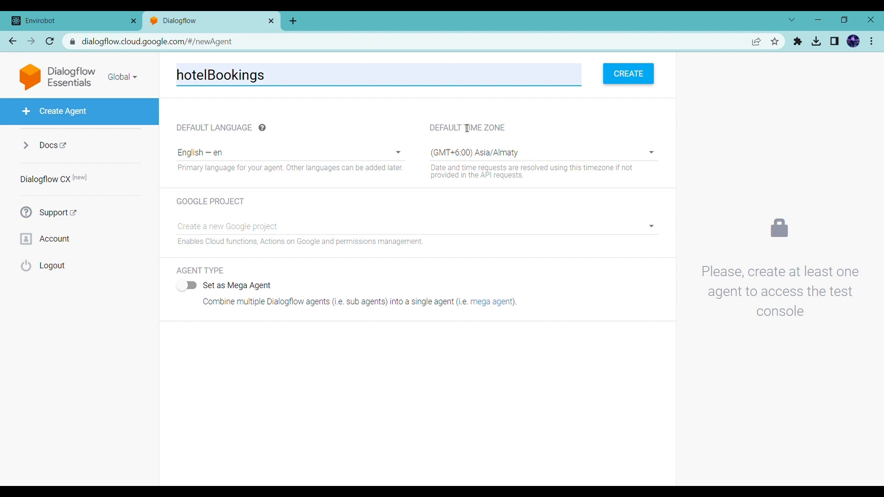
click(612, 82)
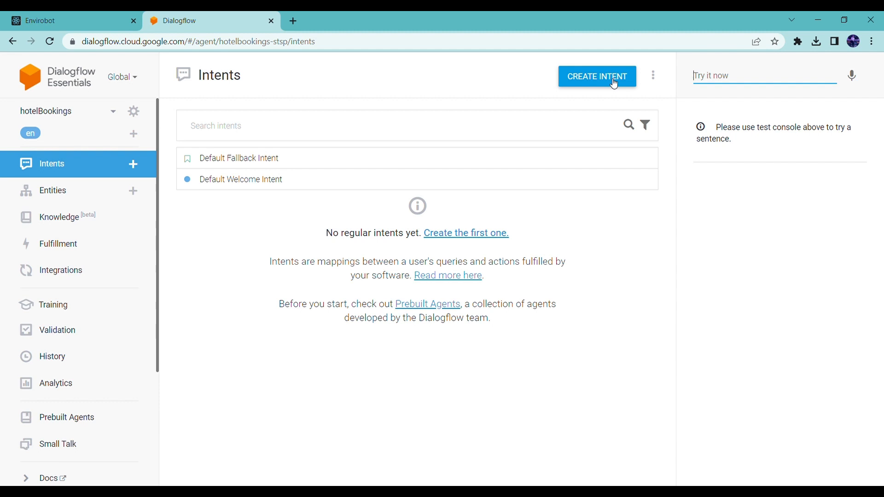
- Add "welcome" as another text response variant of the Default Welcome Intent
click(258, 180)
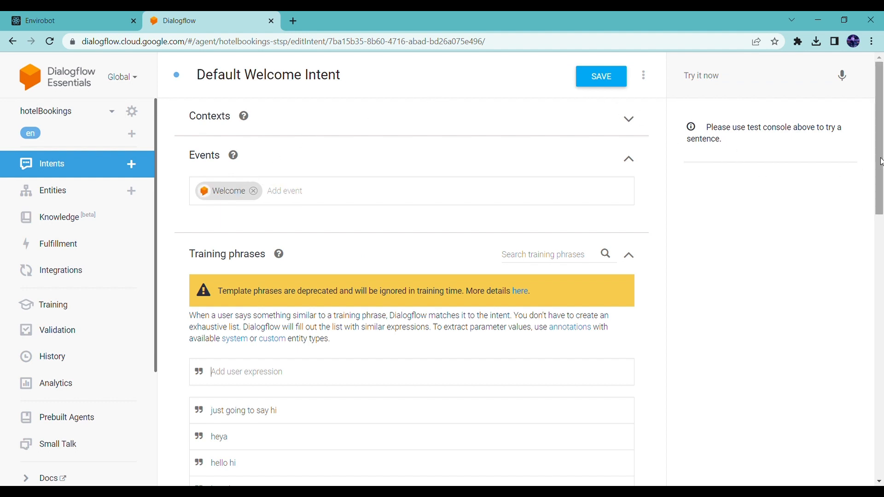
scroll(881, 161, down, 5)
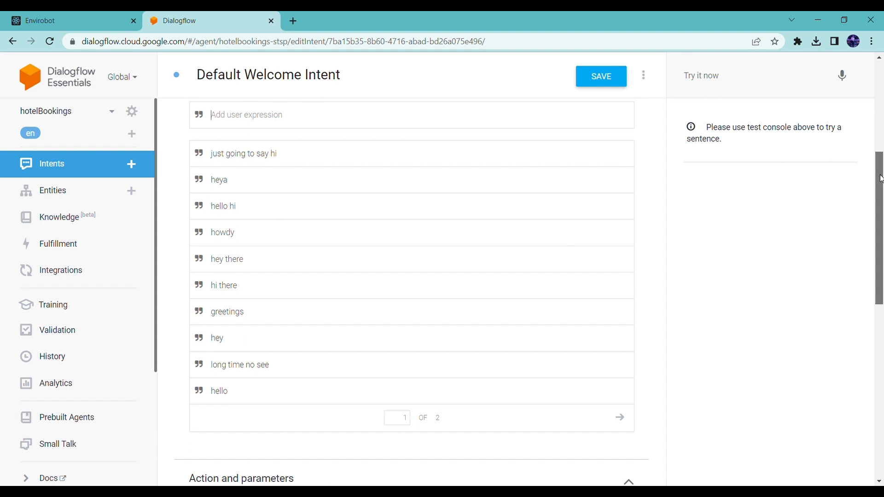
drag(880, 179, 881, 351)
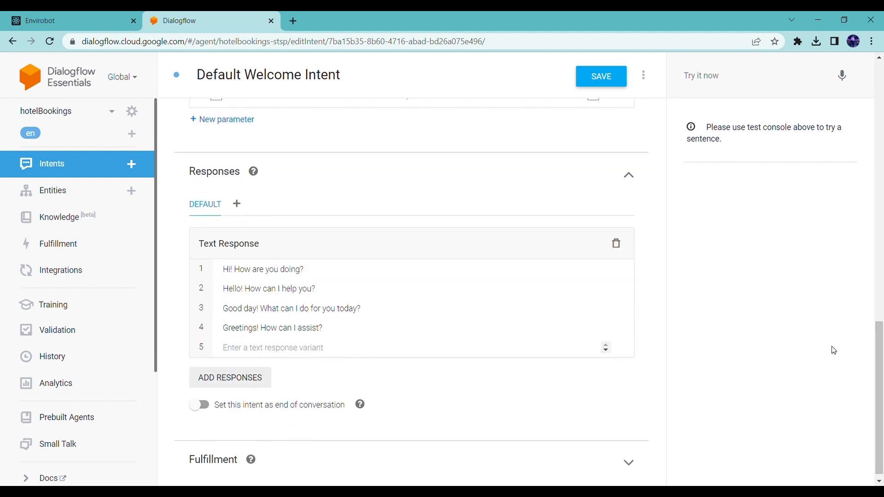
click(350, 347)
text(welcome)
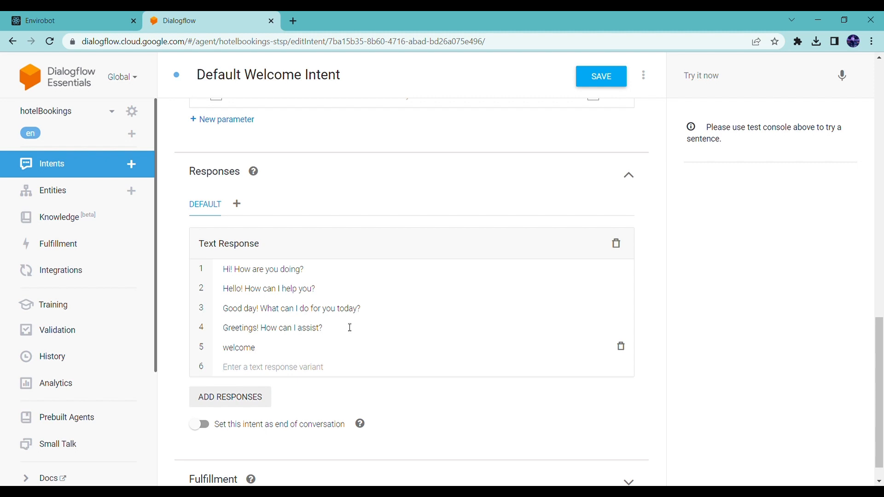
- Test the agent in the console with the message "heya"
click(725, 77)
text(heya)
key(Return)
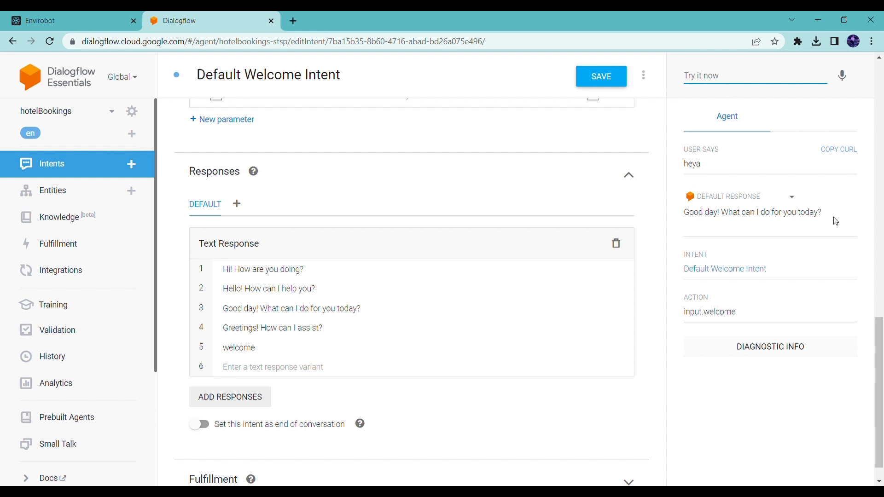
- Leave the welcome intent without saving and enable the Web Demo integration for the agent
click(145, 266)
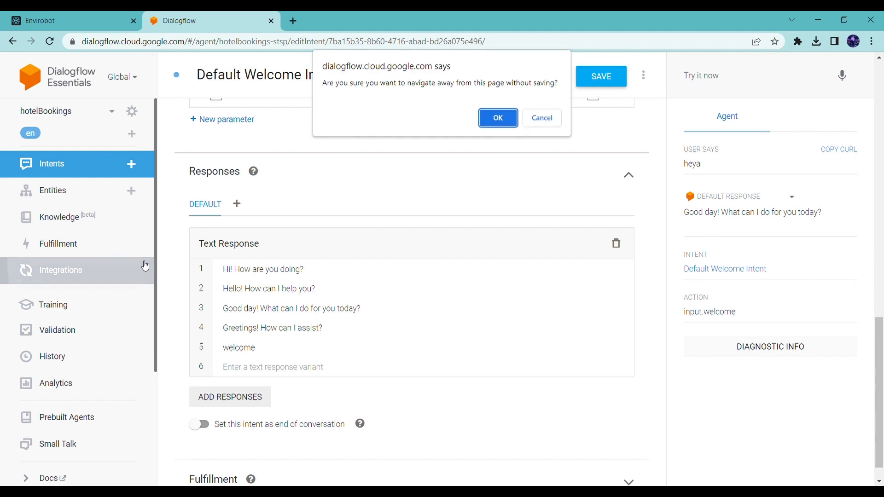
click(509, 123)
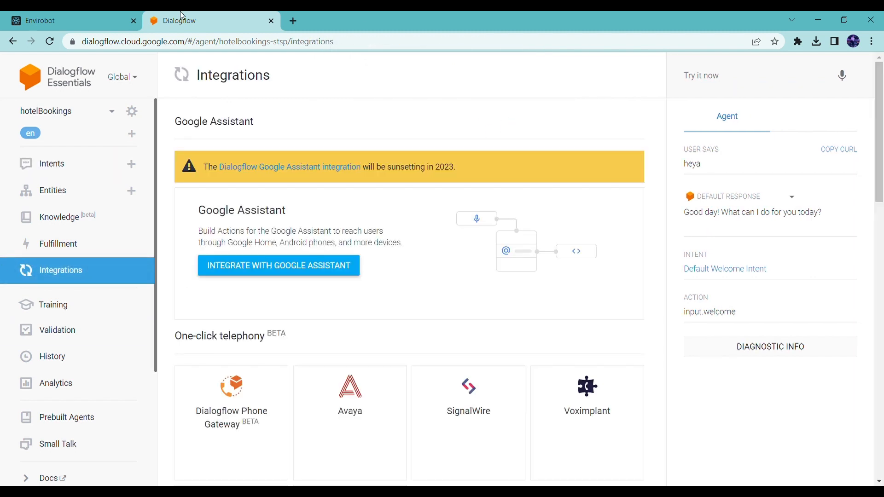
drag(880, 201, 882, 395)
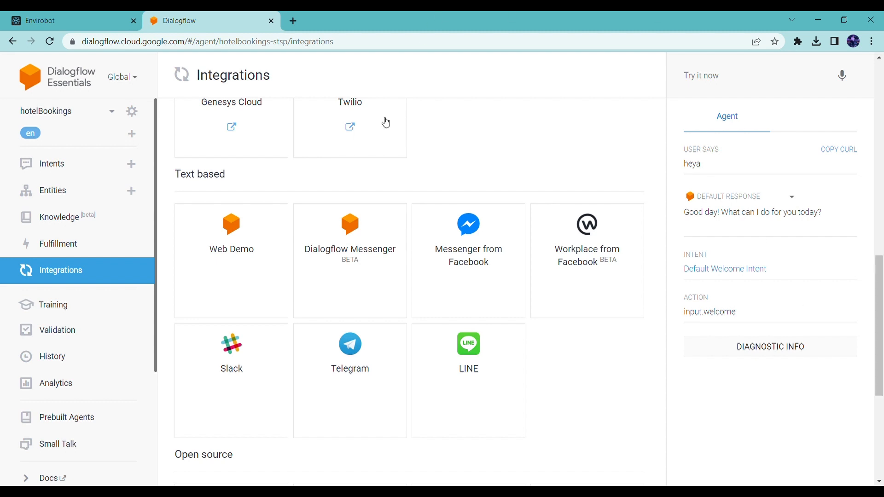
click(269, 256)
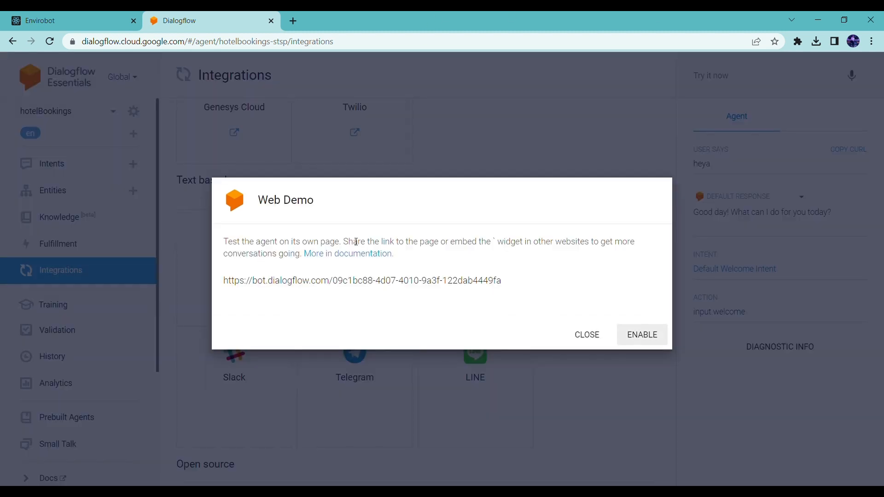
click(642, 334)
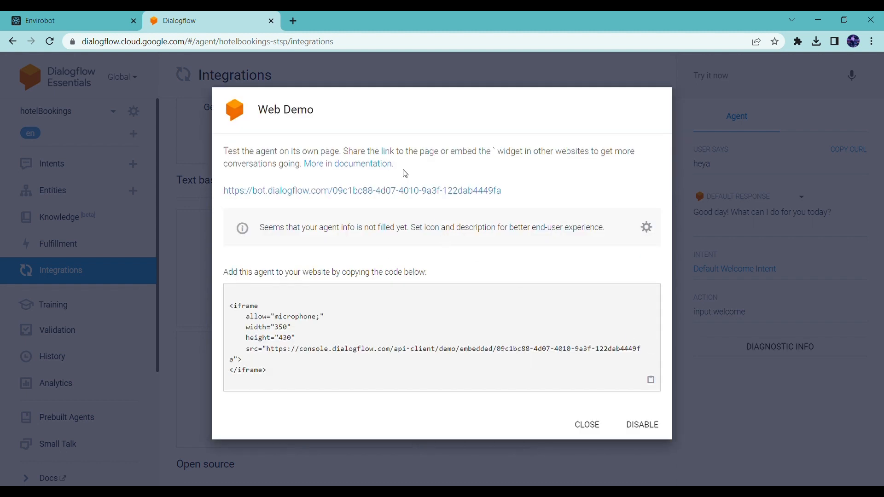
- Open the agent's web demo page from its link and send the bot "heya"
click(404, 189)
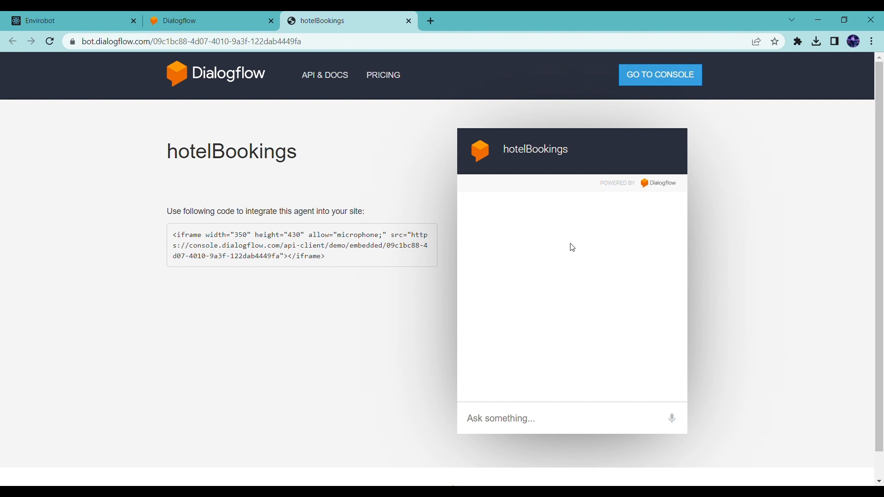
click(537, 417)
text(heya)
key(Return)
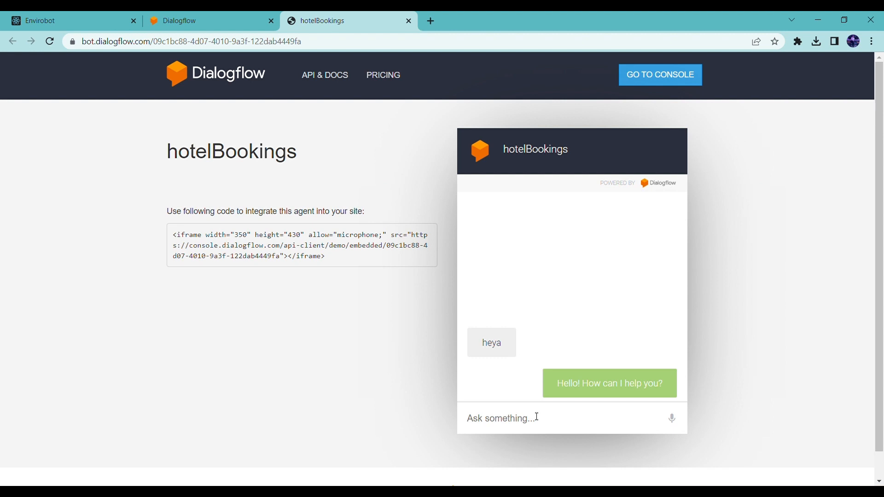
- Return to the Dialogflow console, close the Web Demo dialog and start a new intent named bookings
click(215, 21)
click(586, 424)
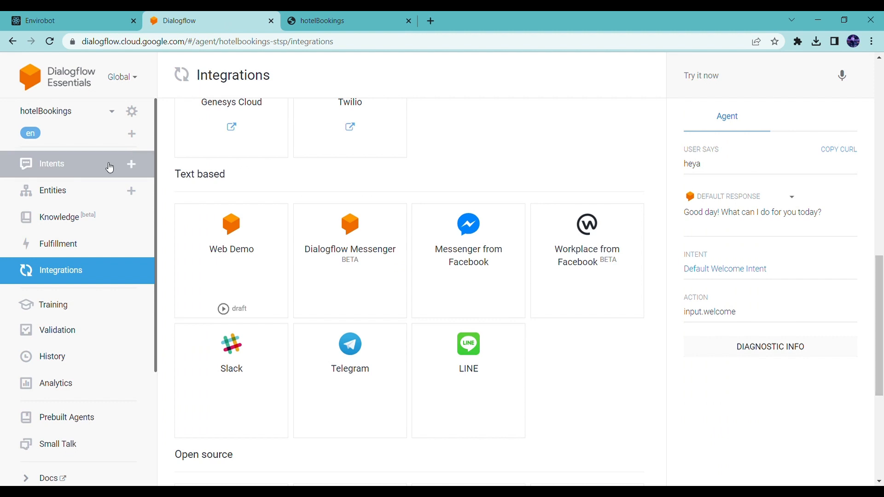
click(110, 169)
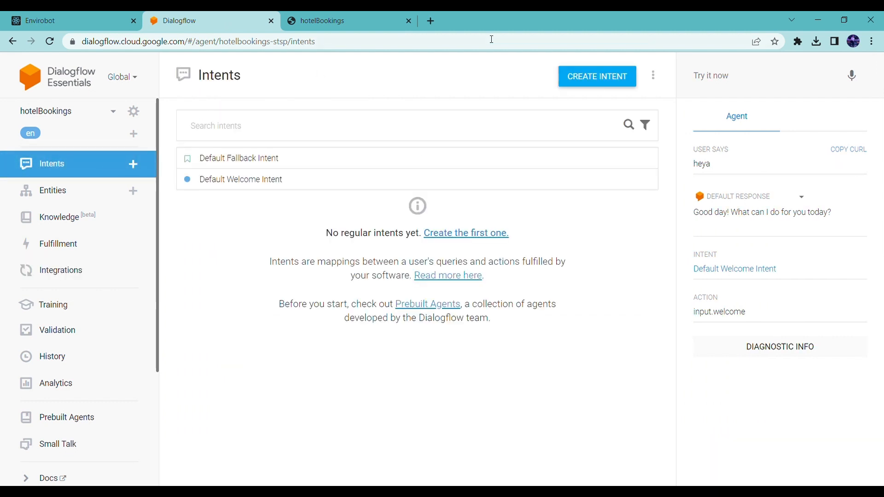
click(607, 73)
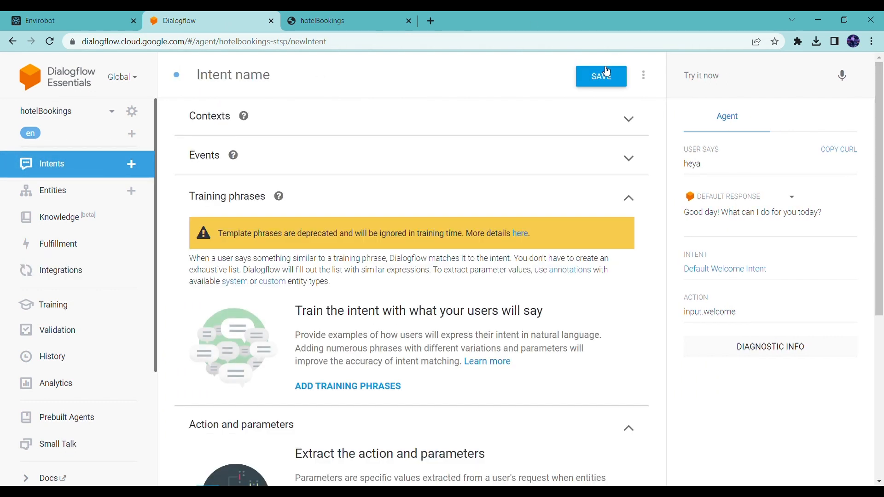
click(238, 74)
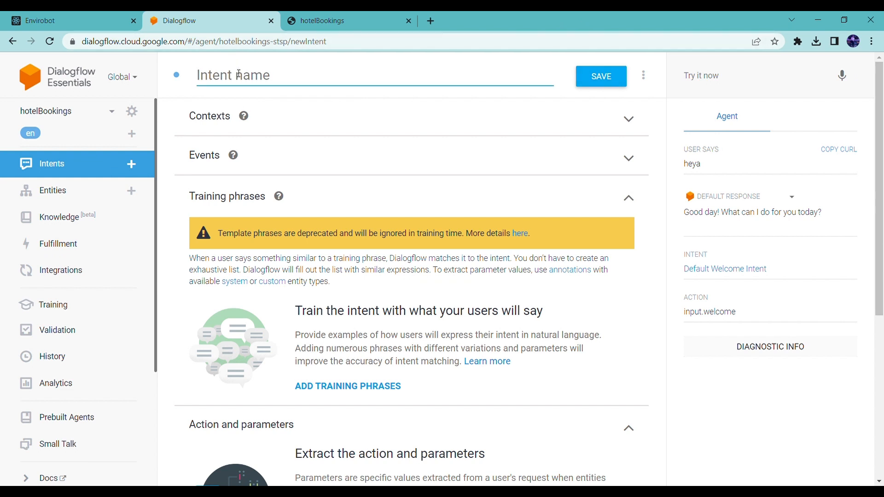
text(bookings)
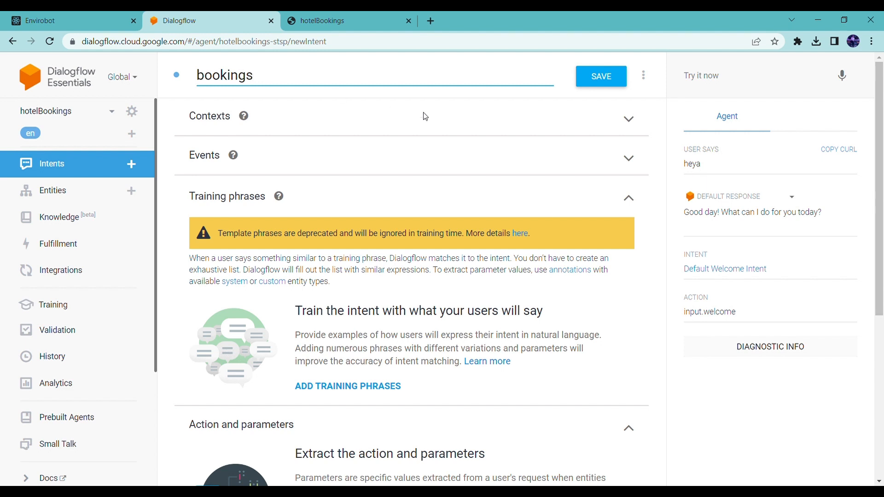
- Add the training phrases "ho to book a room" and "how to check in" to the bookings intent
drag(880, 190, 880, 264)
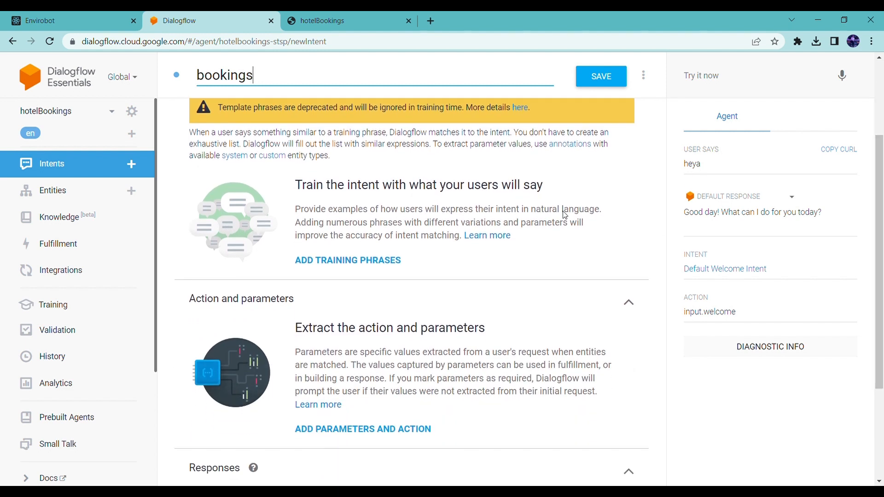
click(401, 261)
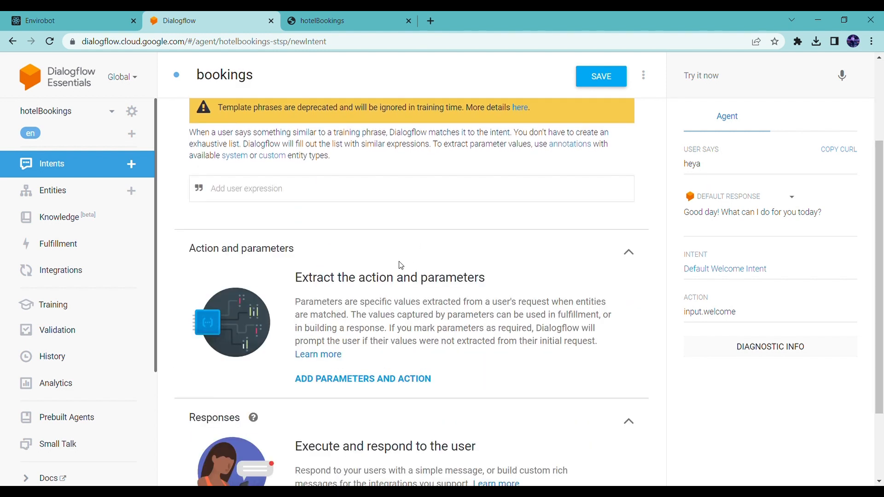
text(ho to book a room)
key(Return)
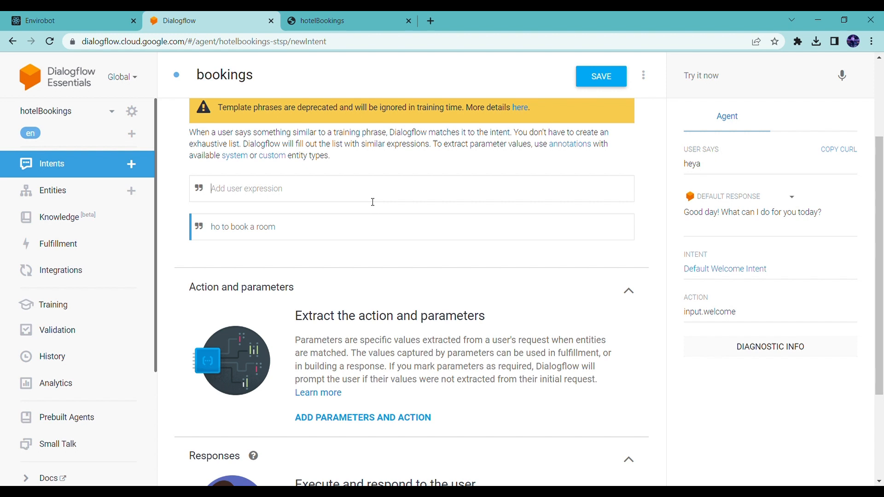
text(how to check in)
key(Return)
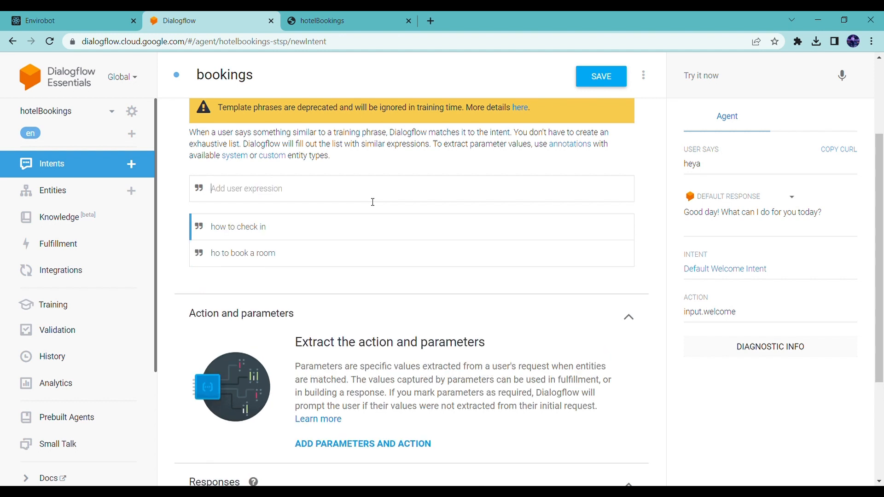
- Add the text response "Thank! please visit goibibo for bookings" to the bookings intent and save it
drag(879, 206, 879, 305)
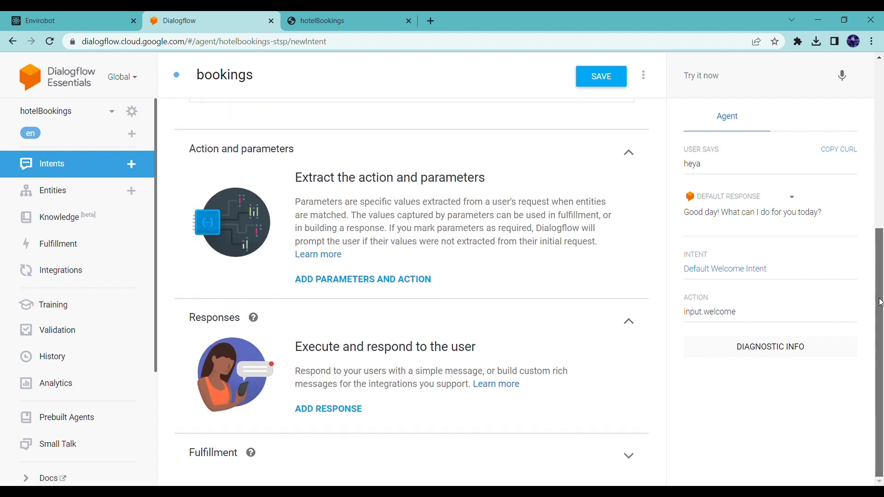
click(330, 411)
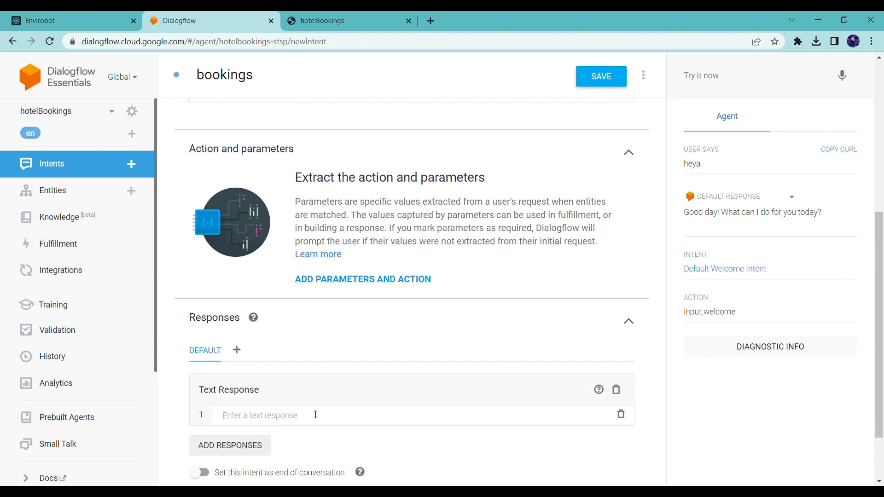
text(Tha)
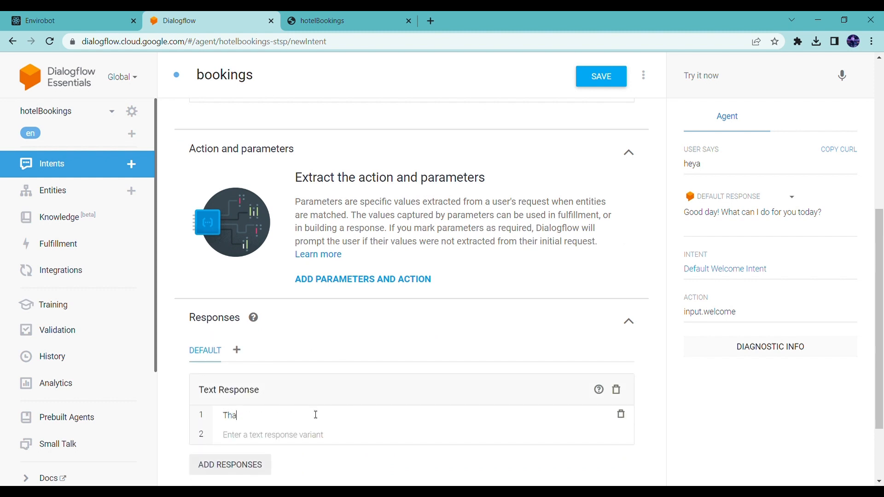
text(nk! please visit goibibo for bookings)
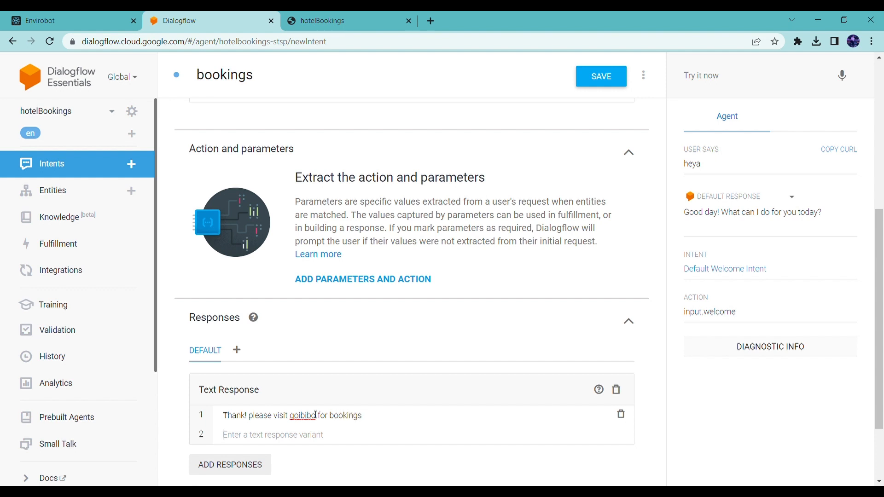
click(589, 75)
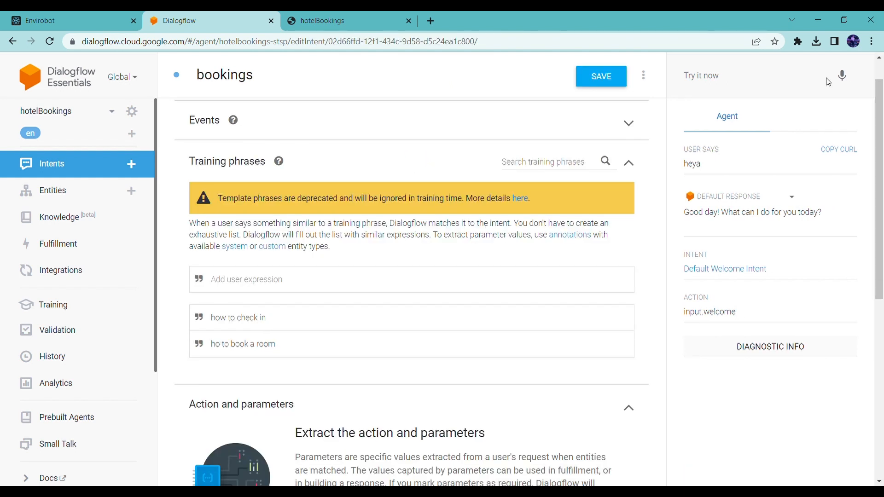
- Reload the hotelBookings web demo page and ask the bot "how to check in"
click(326, 21)
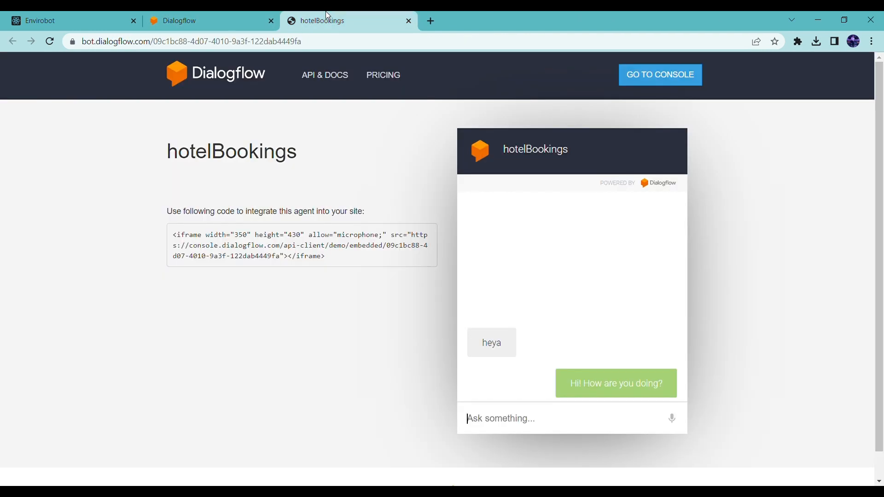
click(51, 43)
click(488, 421)
text(how to )
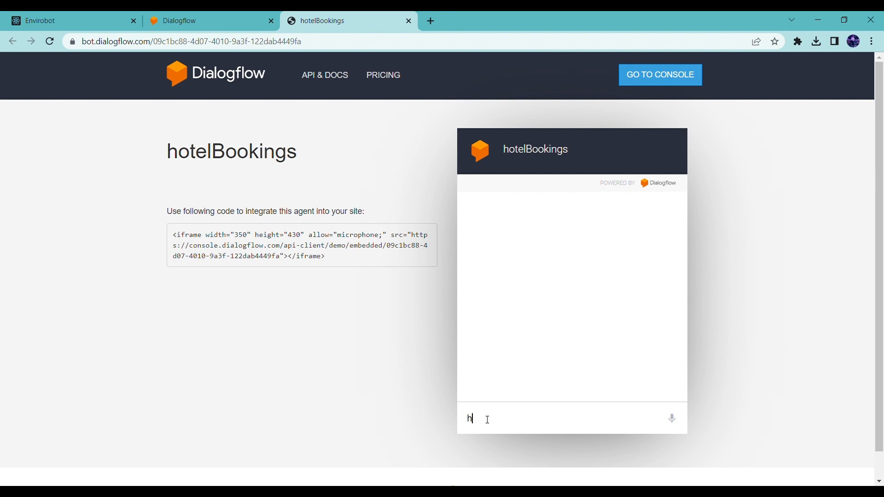
text(check in)
key(Return)
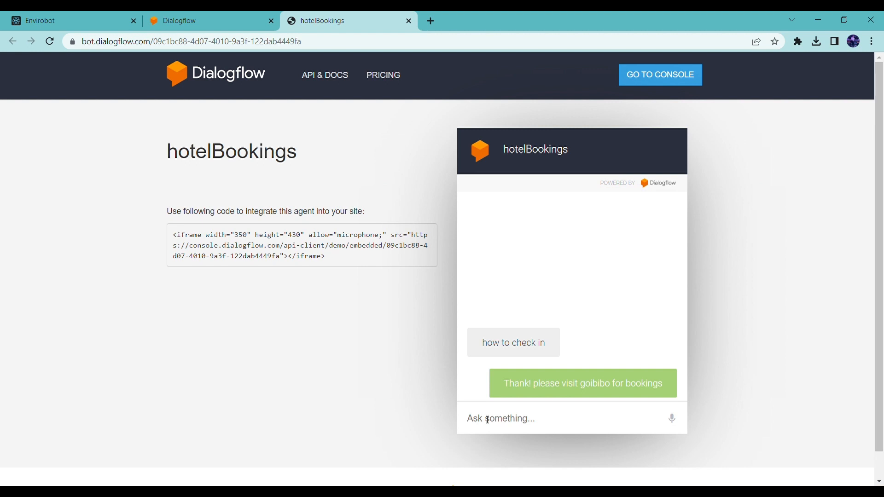
- Switch to the Envirobot website and ask its embedded chatbot "can i recycle plastic"
click(43, 16)
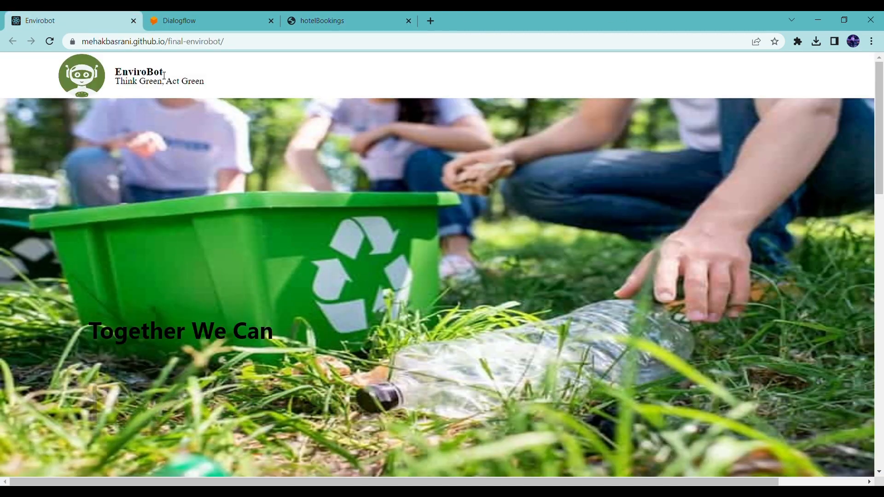
drag(160, 77, 115, 76)
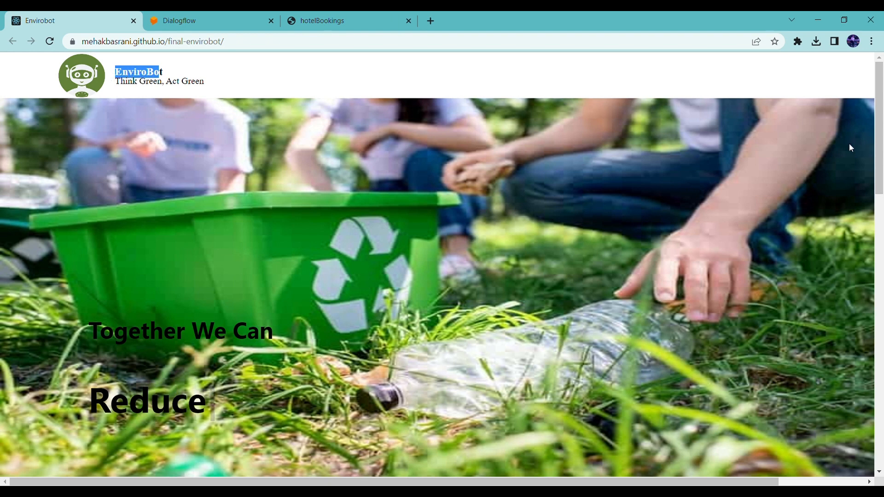
drag(879, 162, 865, 444)
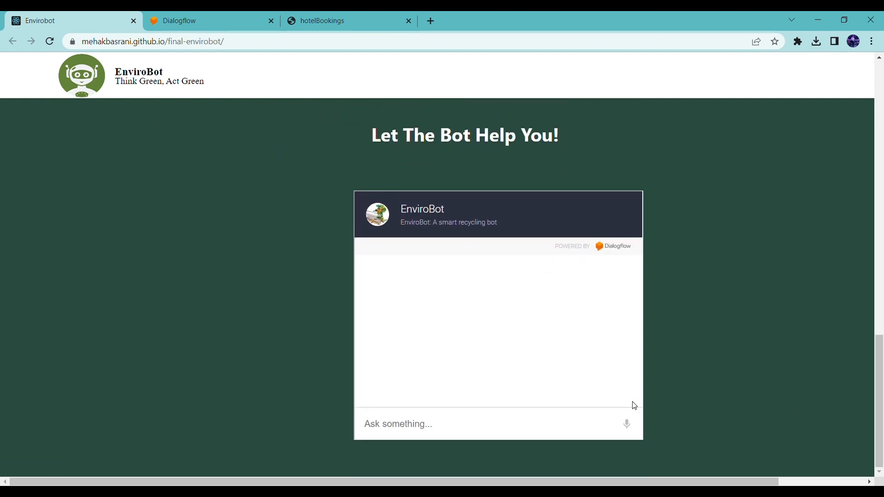
click(534, 433)
text(can i recycle plastic)
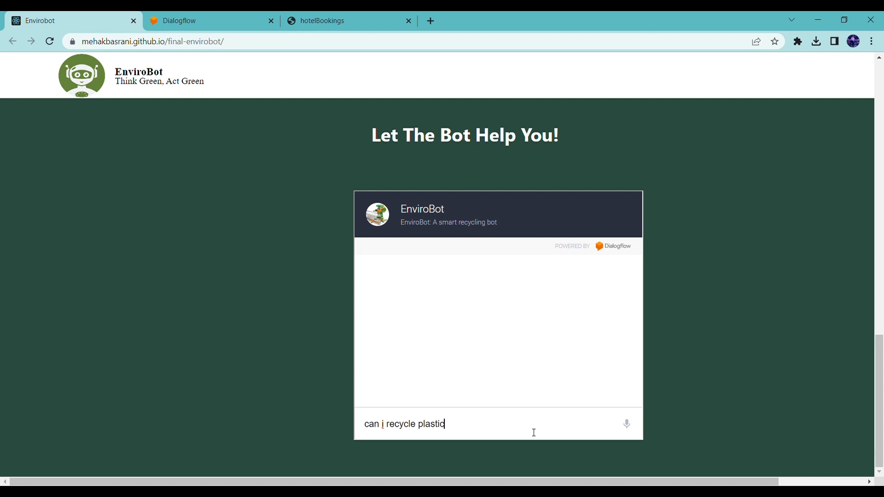
key(Return)
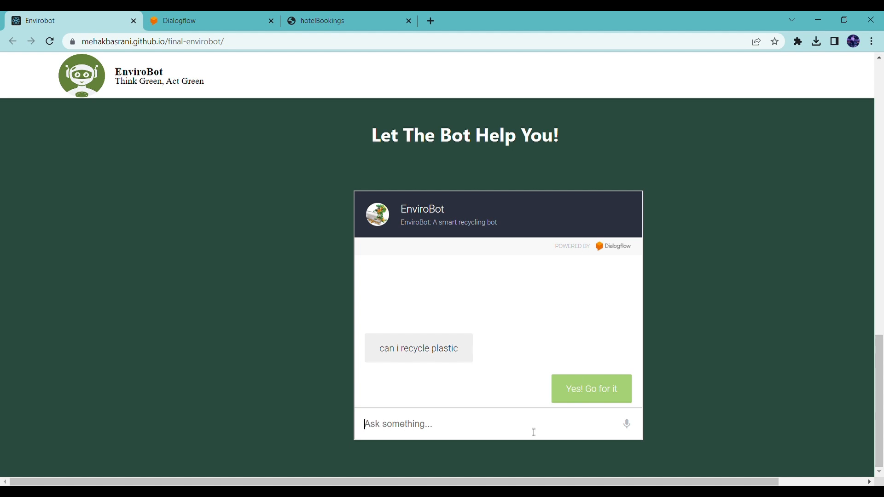
- Ask the EnviroBot chatbot the follow-up question "what about wax"
text(what about wax)
key(Return)
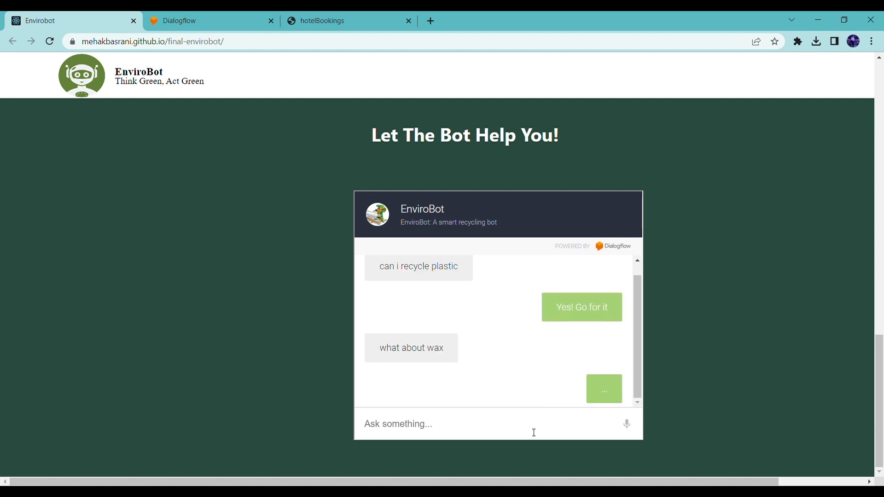